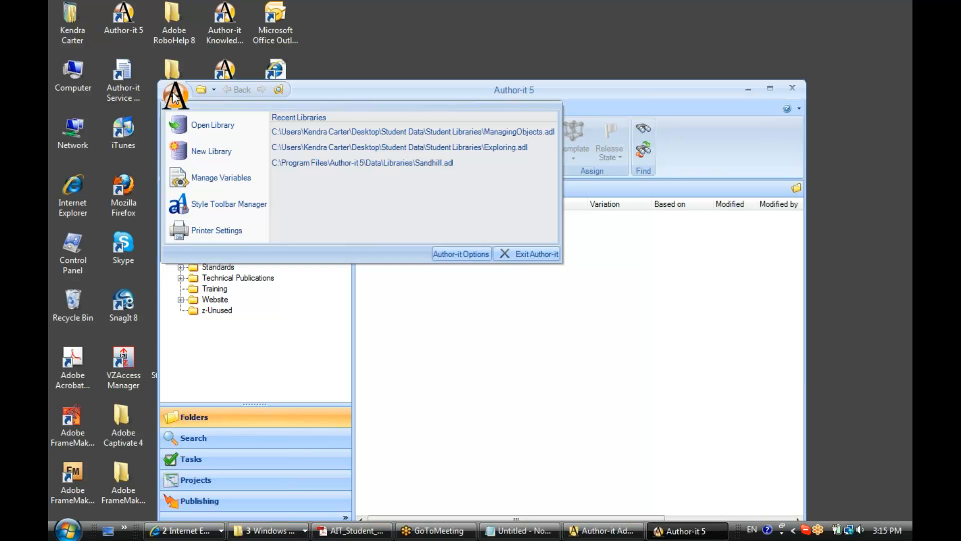
# Step: Open the password change form from the user details in the Author-it user options
pyautogui.click(455, 252)
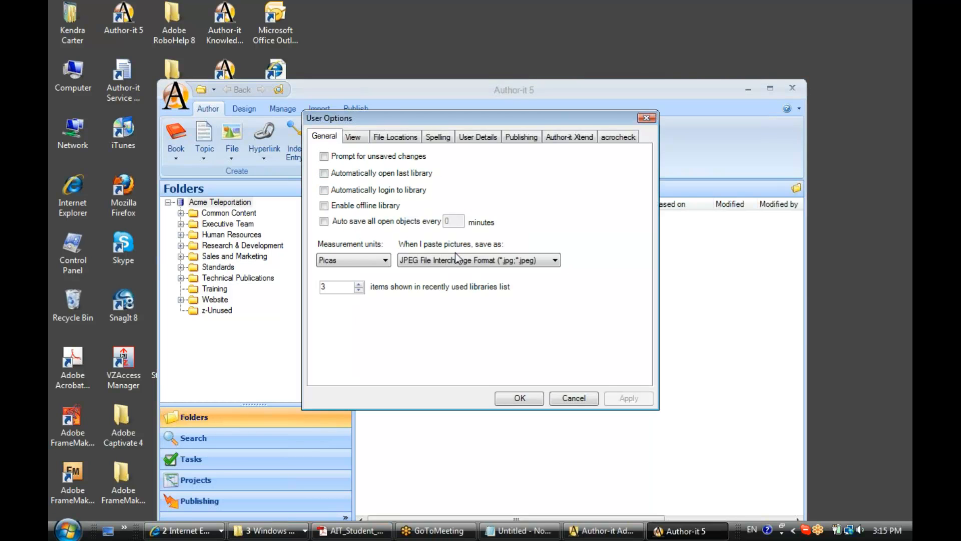
pyautogui.click(479, 140)
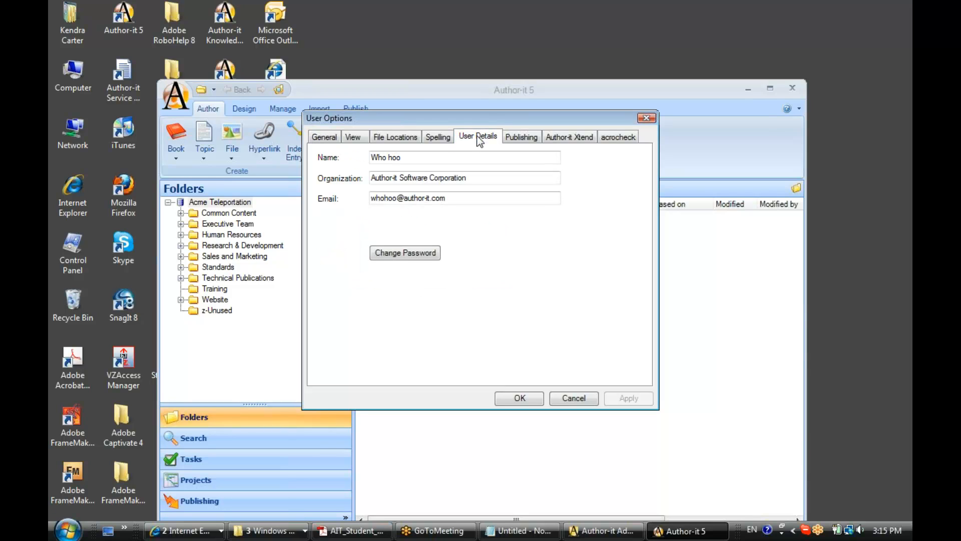
pyautogui.click(404, 252)
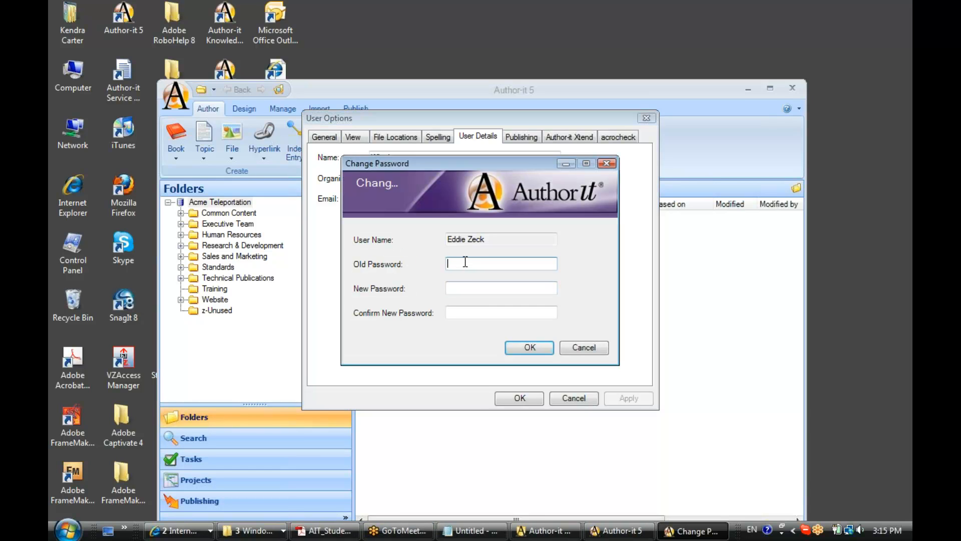
# Step: Enter and confirm a new account password, leaving the old password blank, and save the change
pyautogui.click(476, 289)
pyautogui.click(486, 309)
pyautogui.click(476, 287)
pyautogui.write('**')
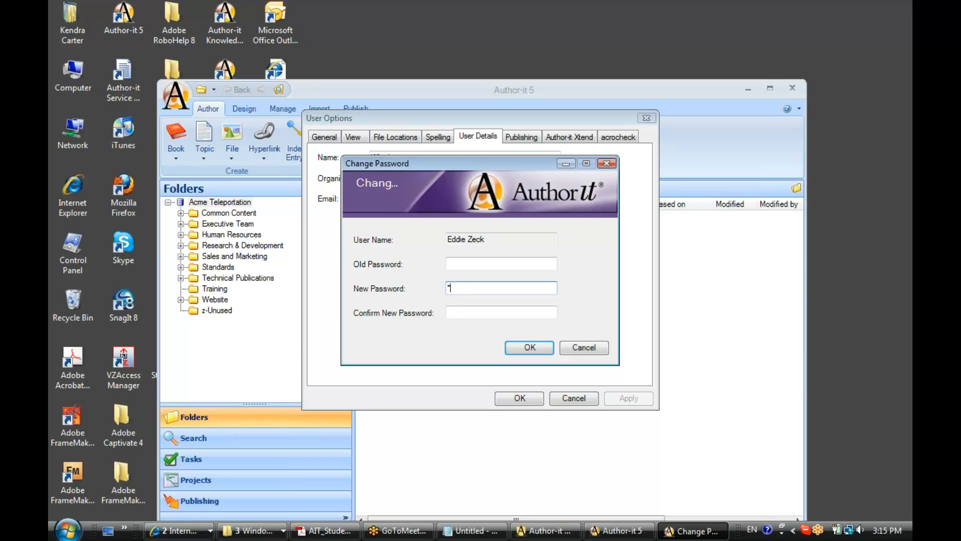
pyautogui.write('***')
pyautogui.press('Tab')
pyautogui.write('***')
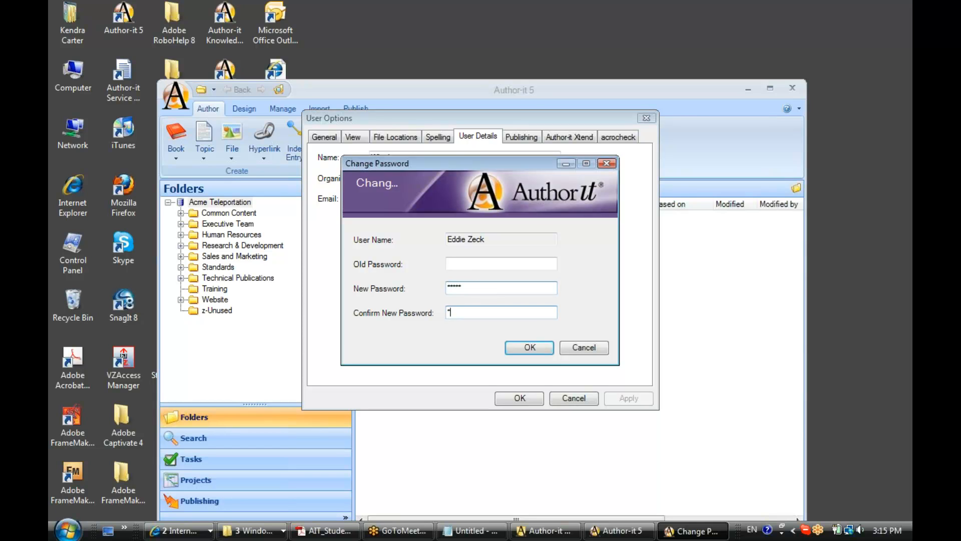
pyautogui.write('***')
pyautogui.click(529, 348)
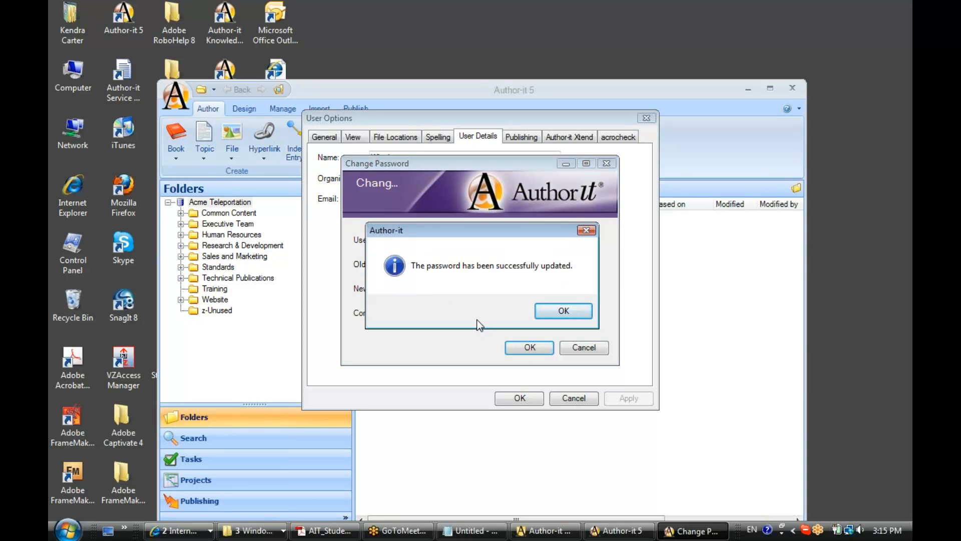
pyautogui.click(555, 314)
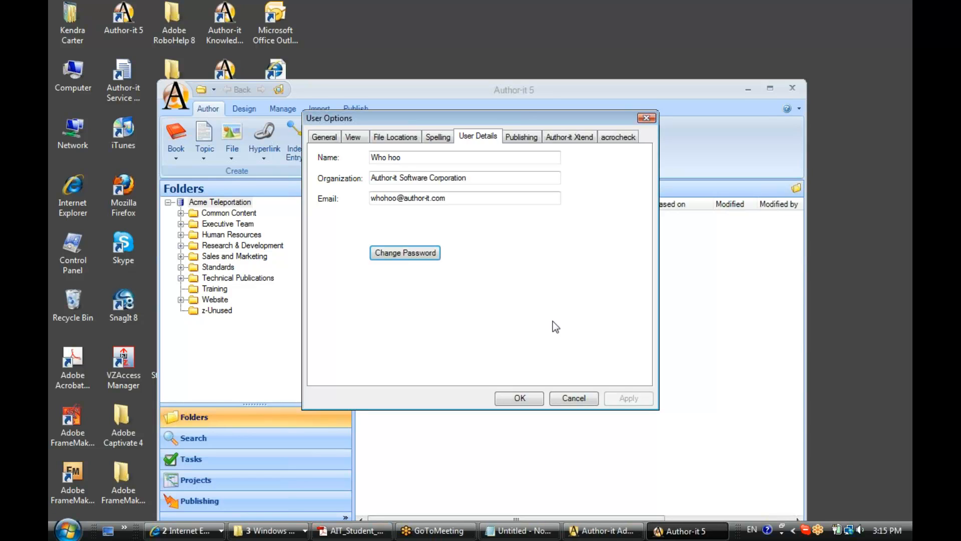
# Step: Switch to Author-it Administrator and view the supervisor's password change form in User and Group Accounts
pyautogui.click(621, 533)
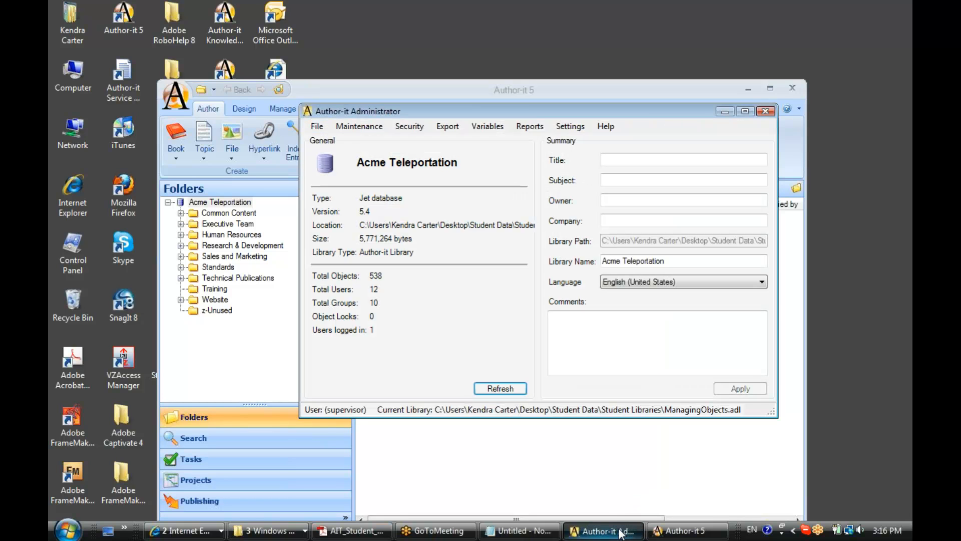
pyautogui.click(406, 127)
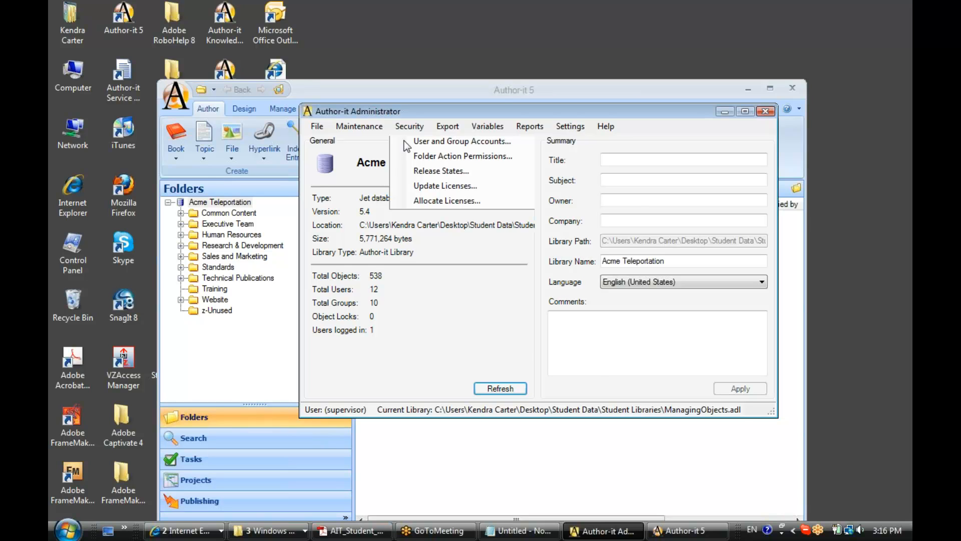
pyautogui.click(406, 141)
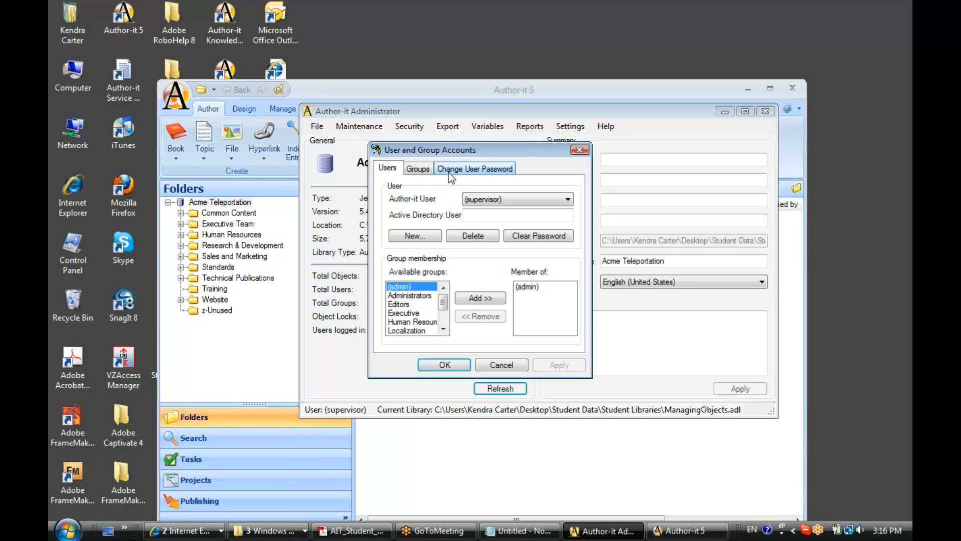
pyautogui.click(466, 169)
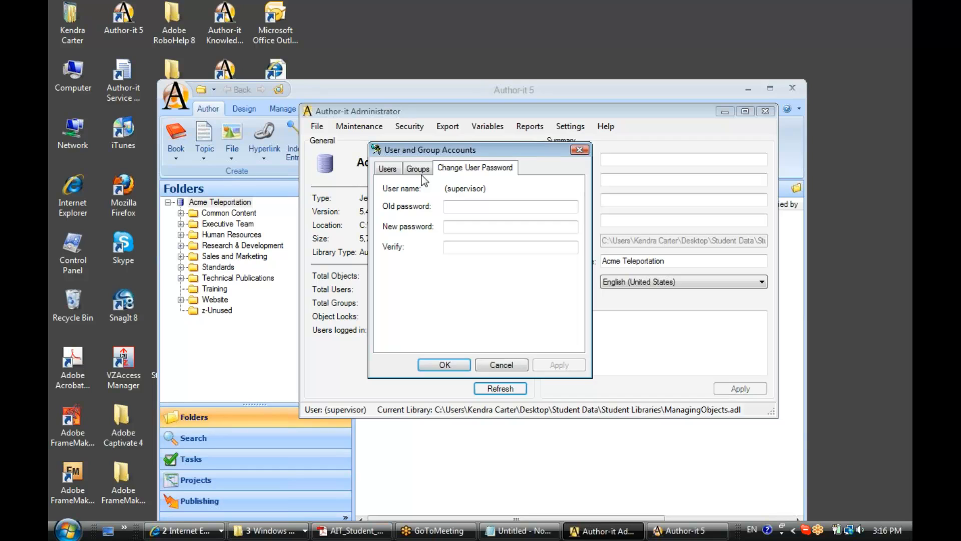
# Step: Select the account of the user logged in to the library, view its password change form, and cancel without changes
pyautogui.click(387, 171)
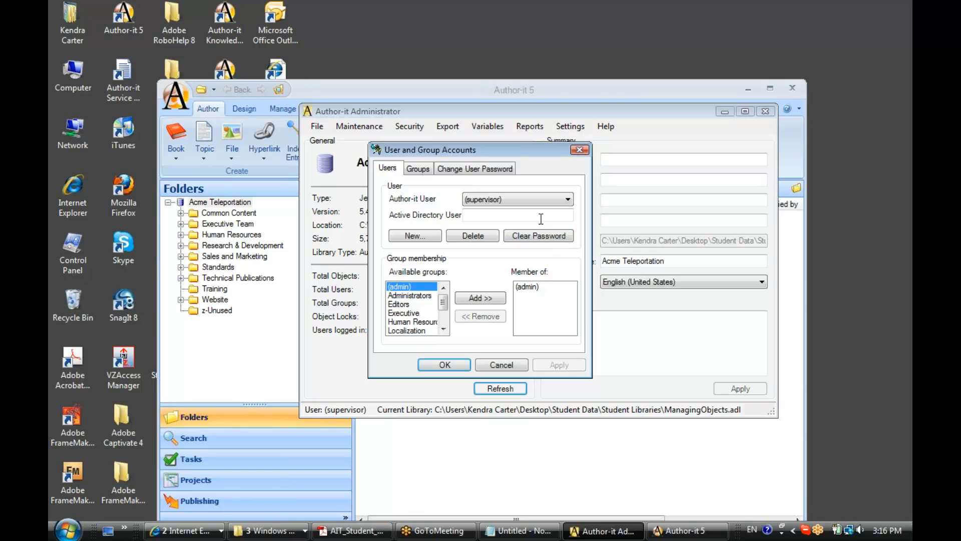
pyautogui.click(568, 199)
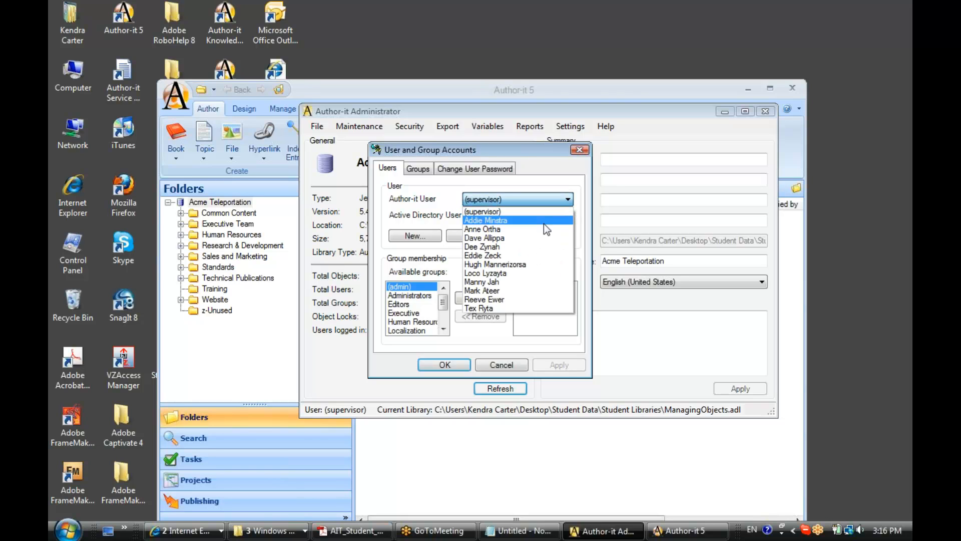
pyautogui.click(536, 255)
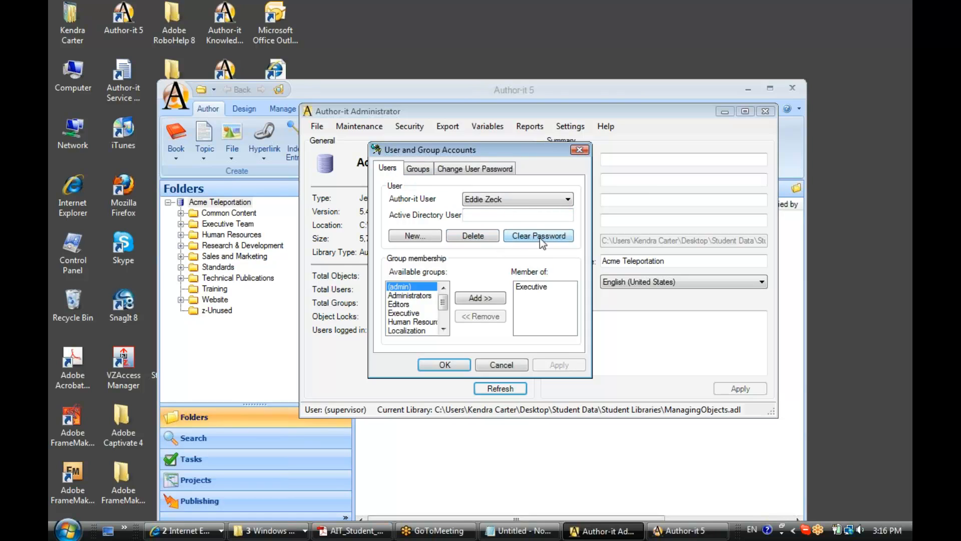
pyautogui.click(468, 170)
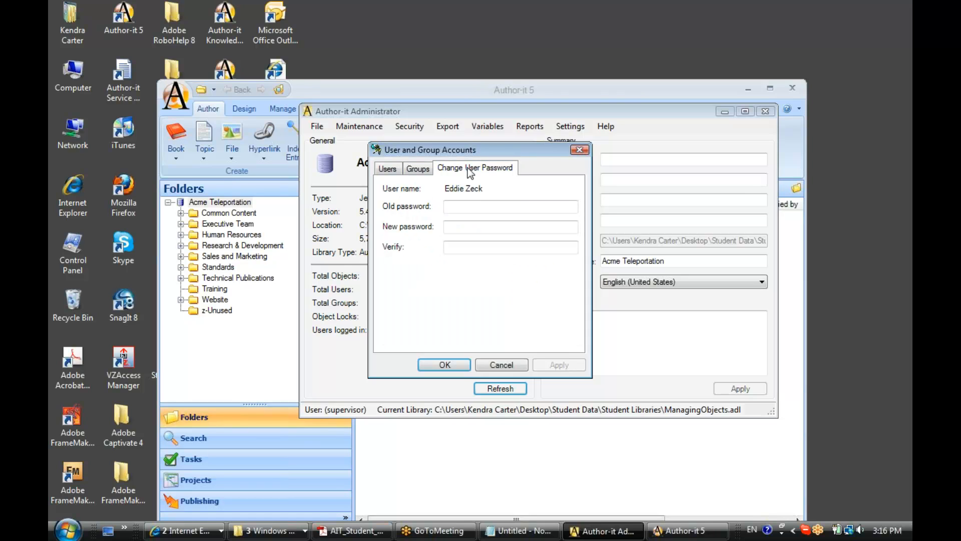
pyautogui.click(468, 226)
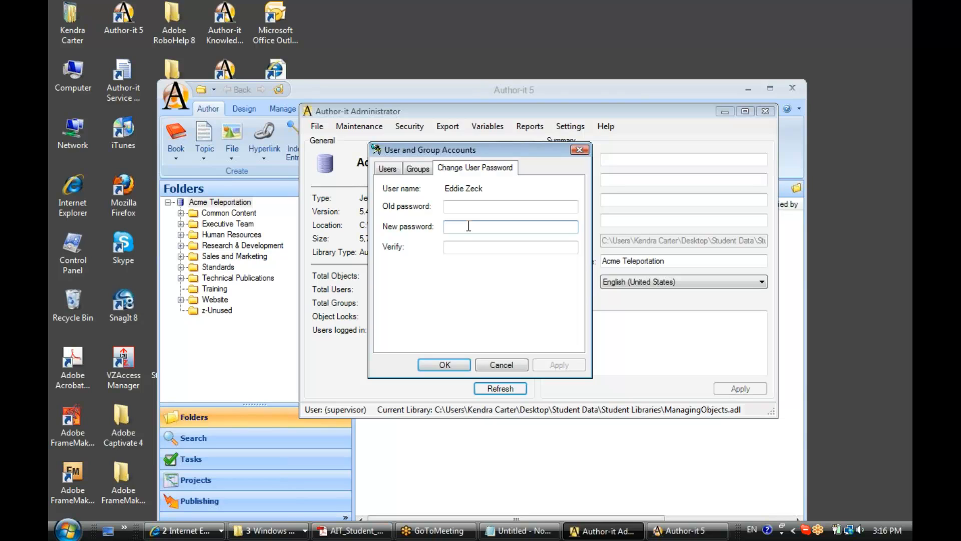
pyautogui.click(501, 365)
# Step: Minimize Author-it Administrator, accept the user options in Author-it, and move its main window up
pyautogui.click(723, 111)
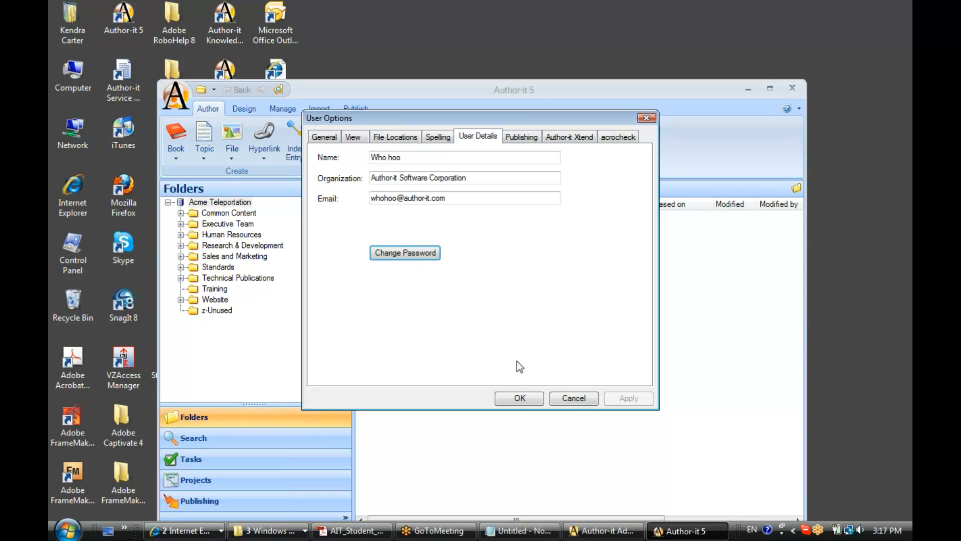
pyautogui.click(518, 398)
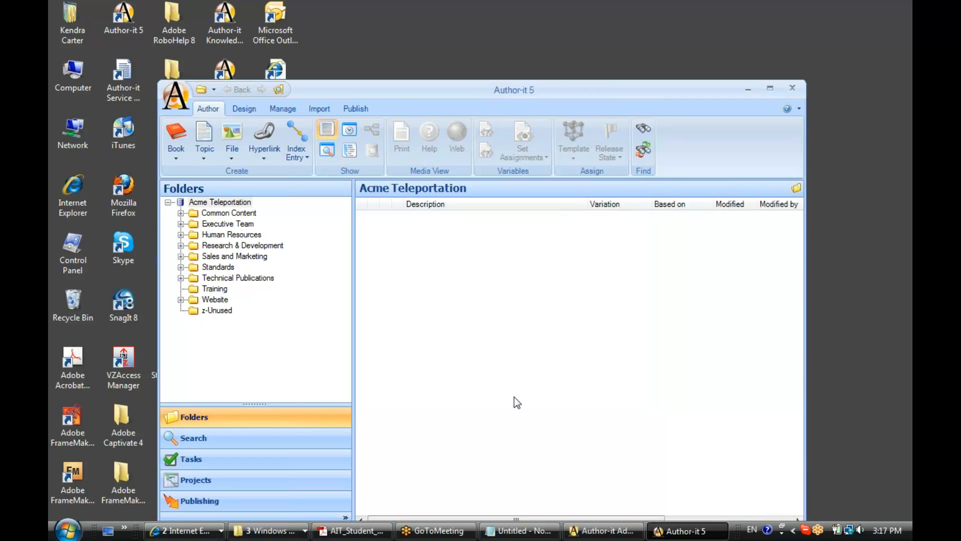
pyautogui.moveTo(577, 89); pyautogui.dragTo(586, 4)
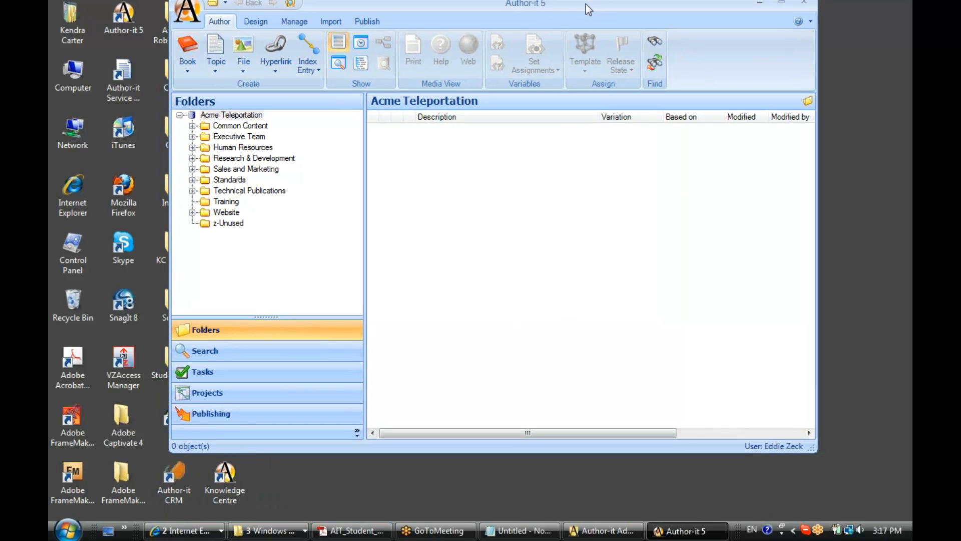
# Step: Create a book described as "Month End Summary" in the Executive Team folder, based on the Common Book Template
pyautogui.click(225, 140)
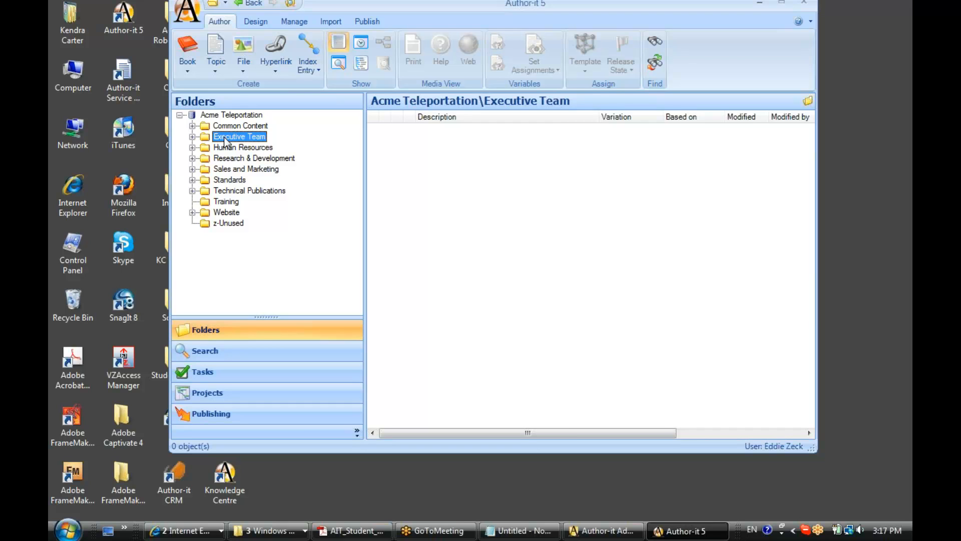
pyautogui.click(192, 137)
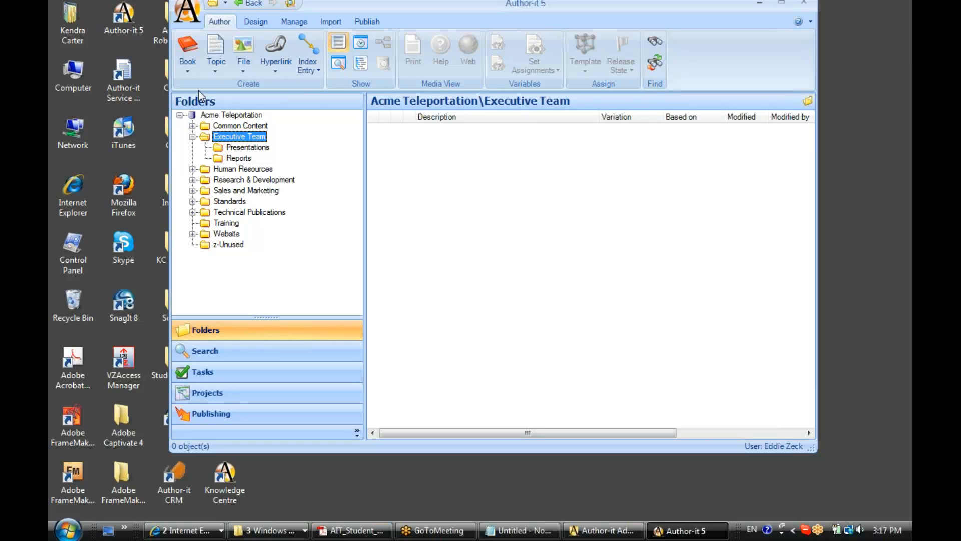
pyautogui.click(187, 74)
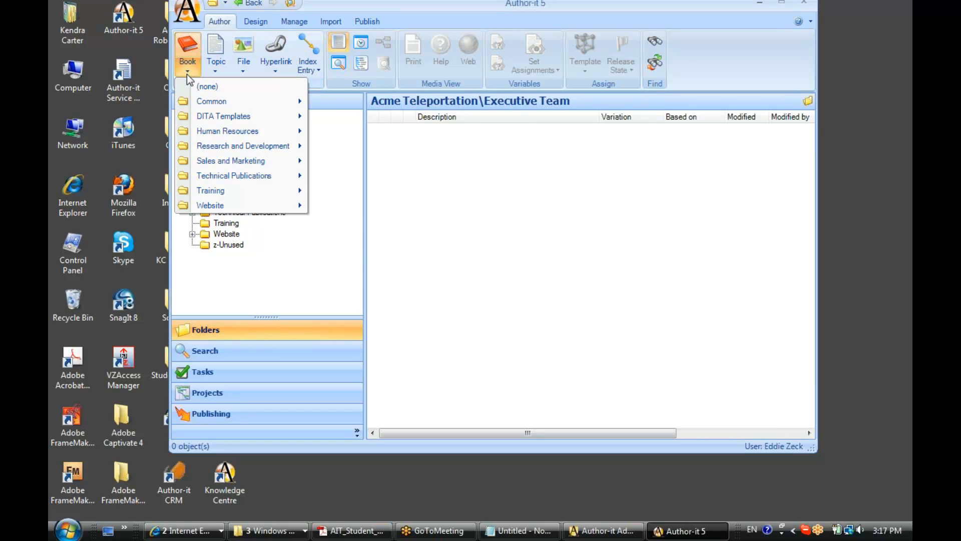
pyautogui.moveTo(194, 99)
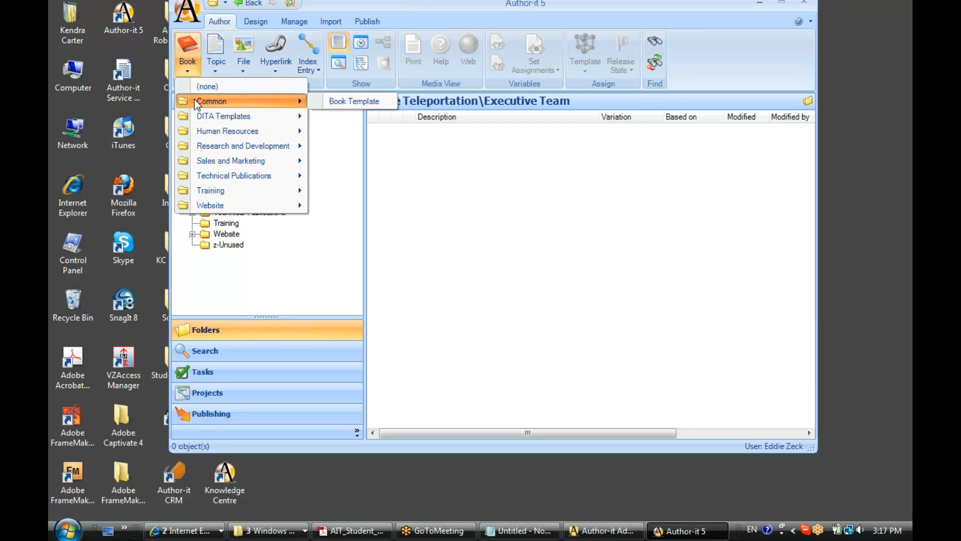
pyautogui.click(342, 102)
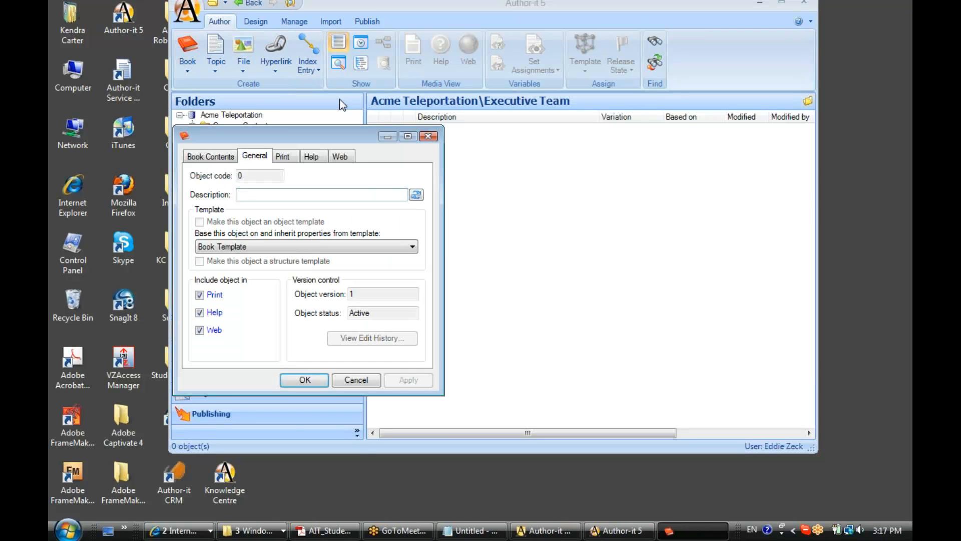
pyautogui.write('Month End Summary')
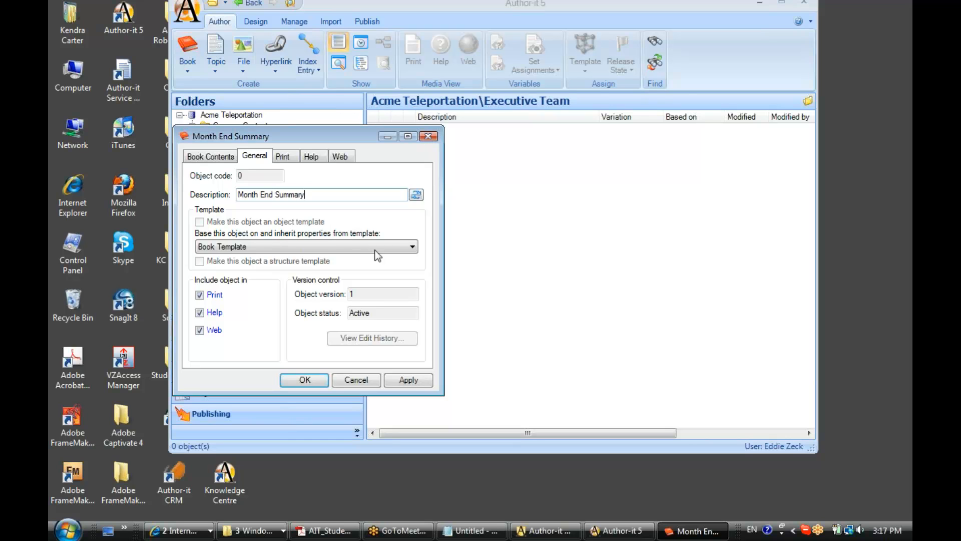
pyautogui.click(306, 379)
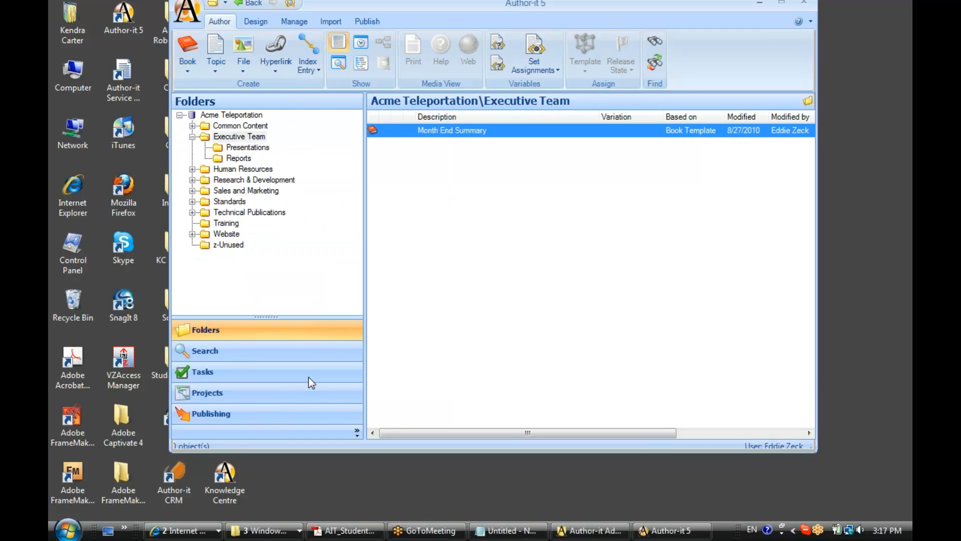
# Step: View the Month End Summary book in the editor, close it, and permanently delete the book from the library
pyautogui.doubleClick(396, 131)
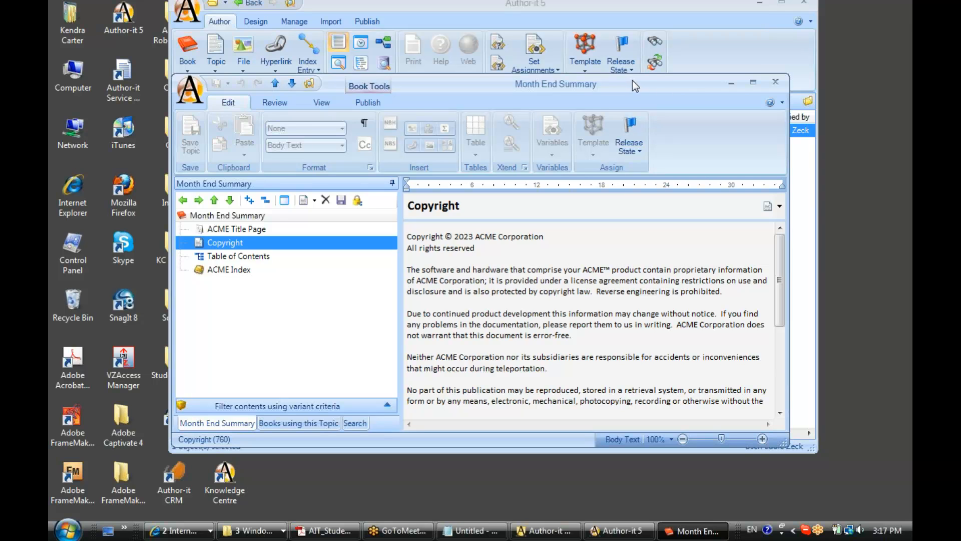
pyautogui.click(776, 83)
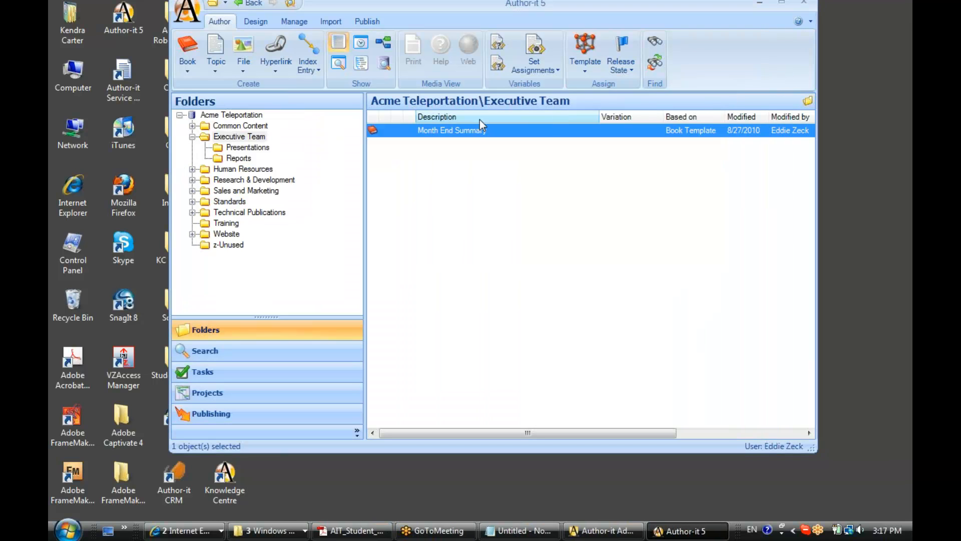
pyautogui.rightClick(396, 133)
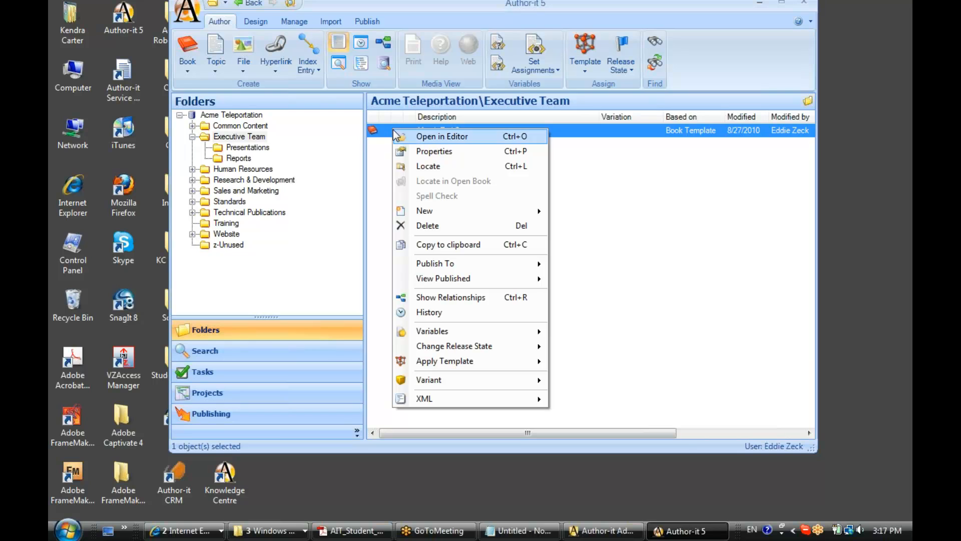
pyautogui.click(421, 229)
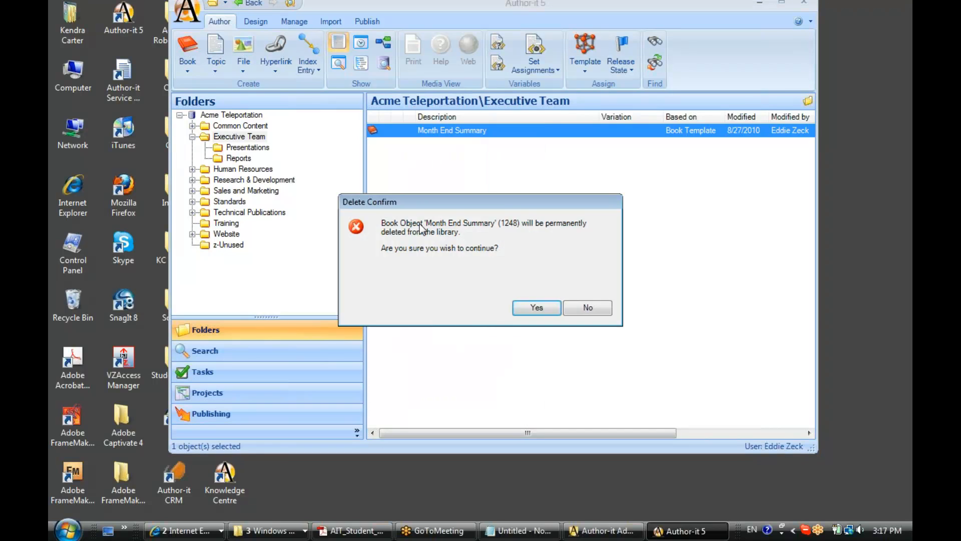
pyautogui.click(533, 307)
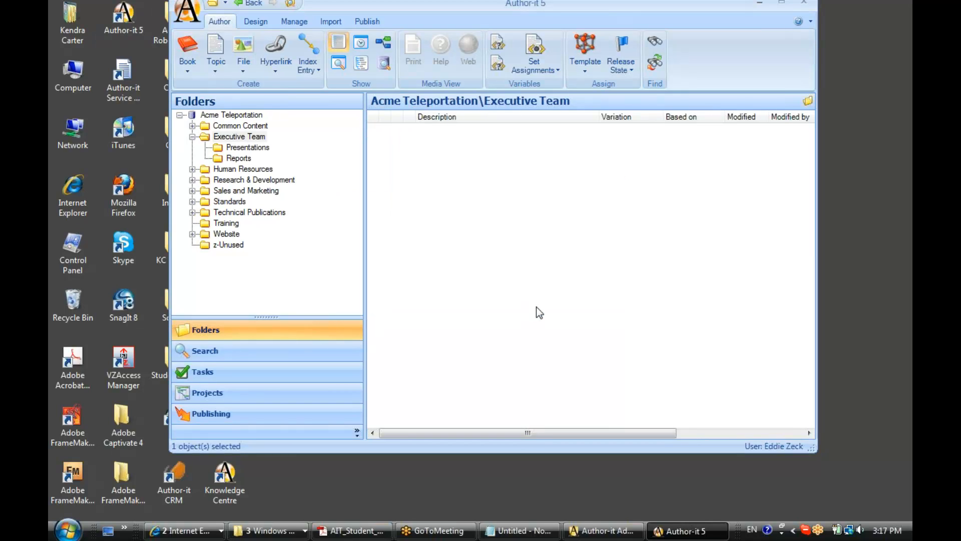
# Step: Browse to the Company Information folder under Common Content and open the Our Philosophy topic for viewing
pyautogui.click(245, 140)
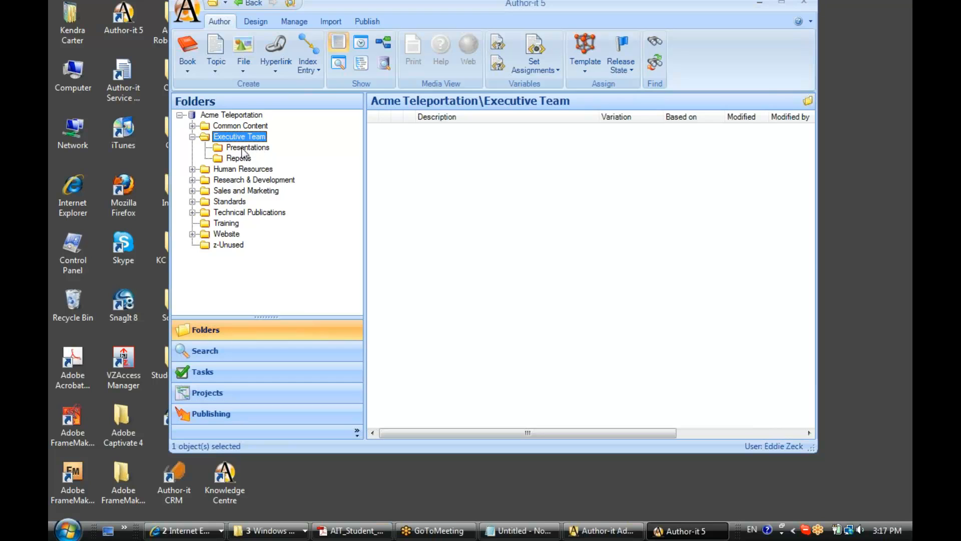
pyautogui.click(193, 126)
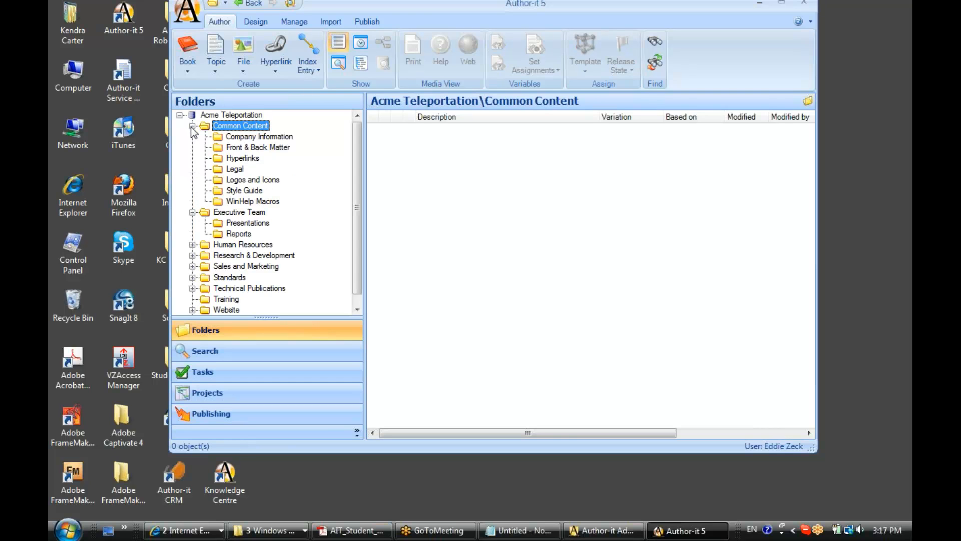
pyautogui.click(240, 138)
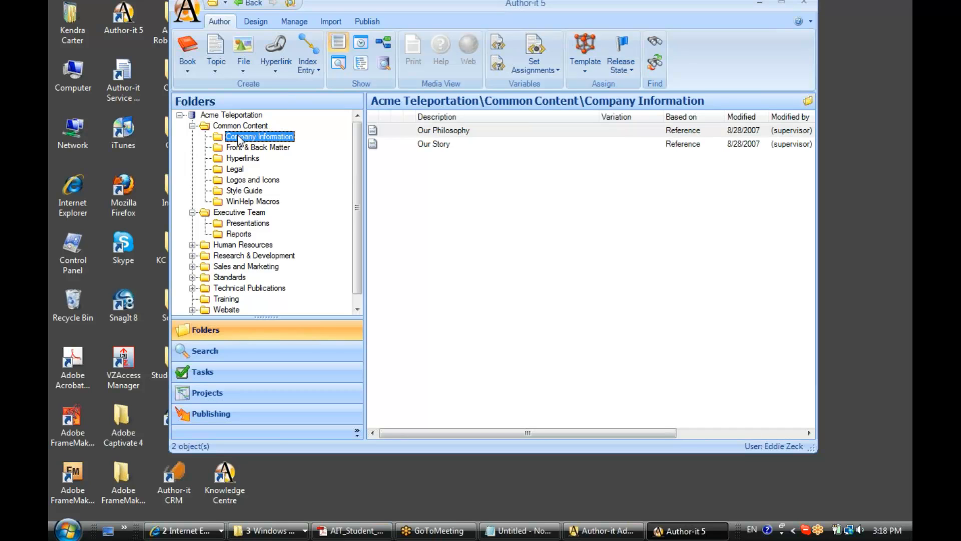
pyautogui.click(395, 129)
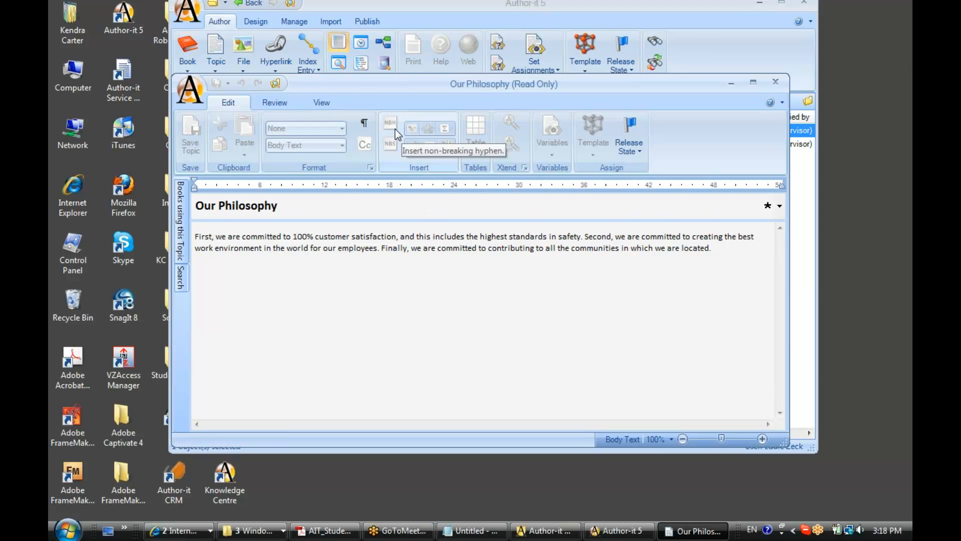
# Step: Close the read-only Our Philosophy topic and select the Our Story topic in the Company Information folder
pyautogui.moveTo(416, 87); pyautogui.dragTo(415, 72)
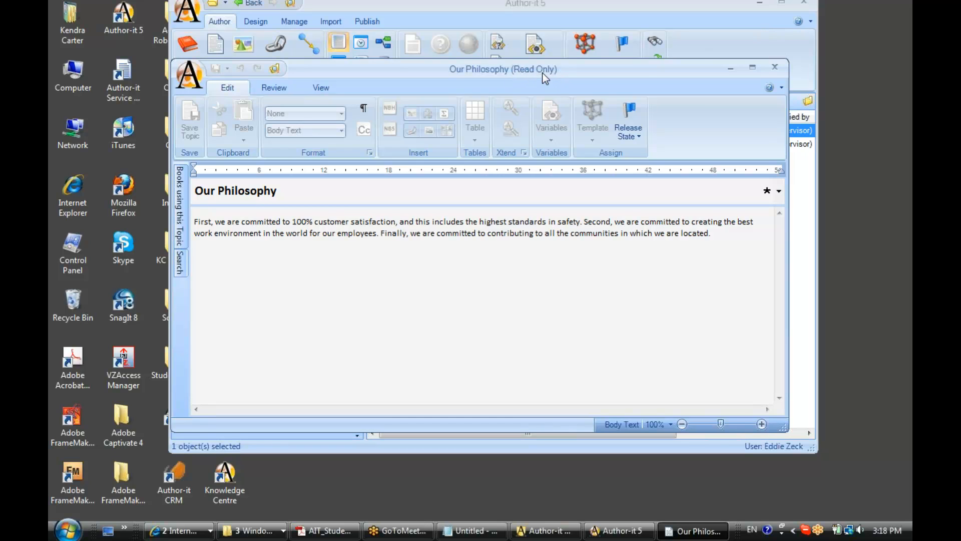
pyautogui.click(775, 68)
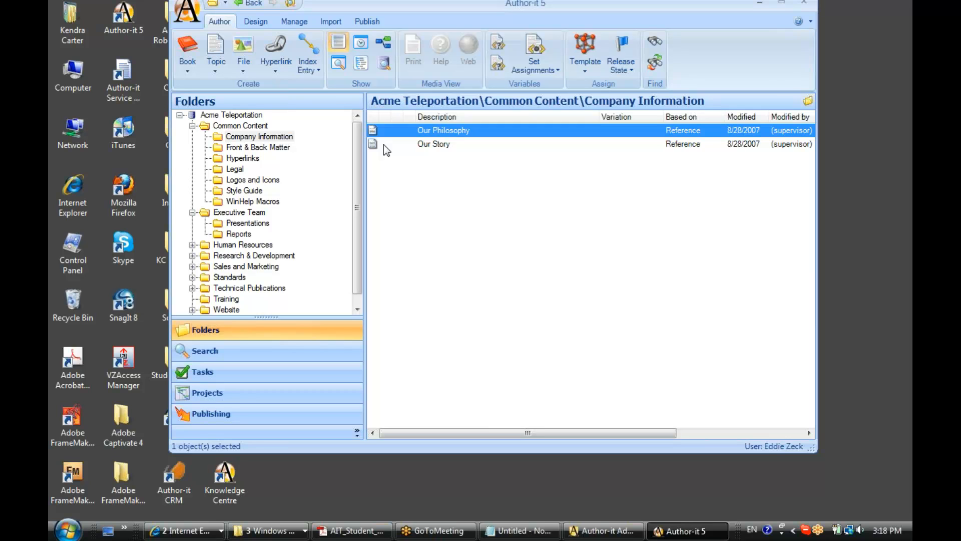
pyautogui.click(384, 145)
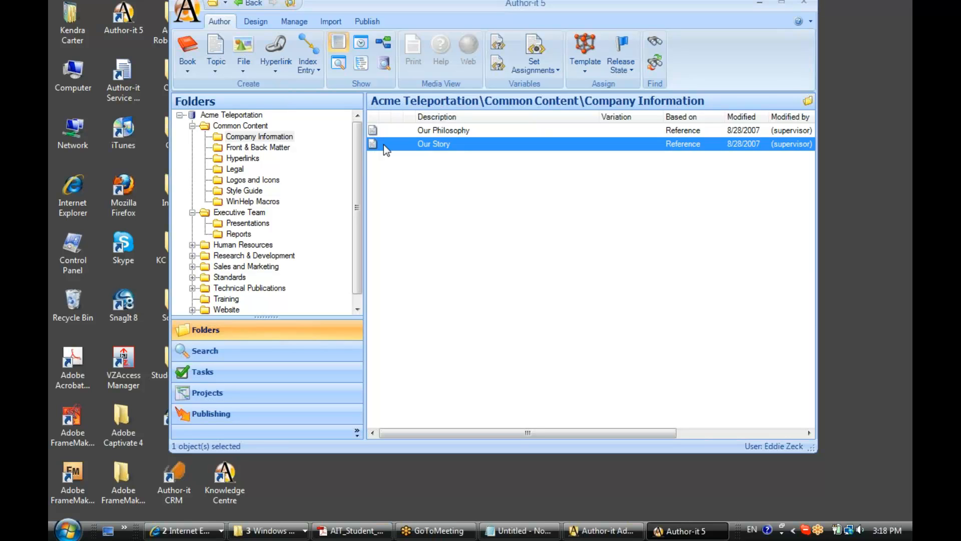
# Step: Collapse the Common Content and Executive Team folders, expand Research & Development, and close the Author-it main window
pyautogui.click(192, 126)
pyautogui.click(192, 137)
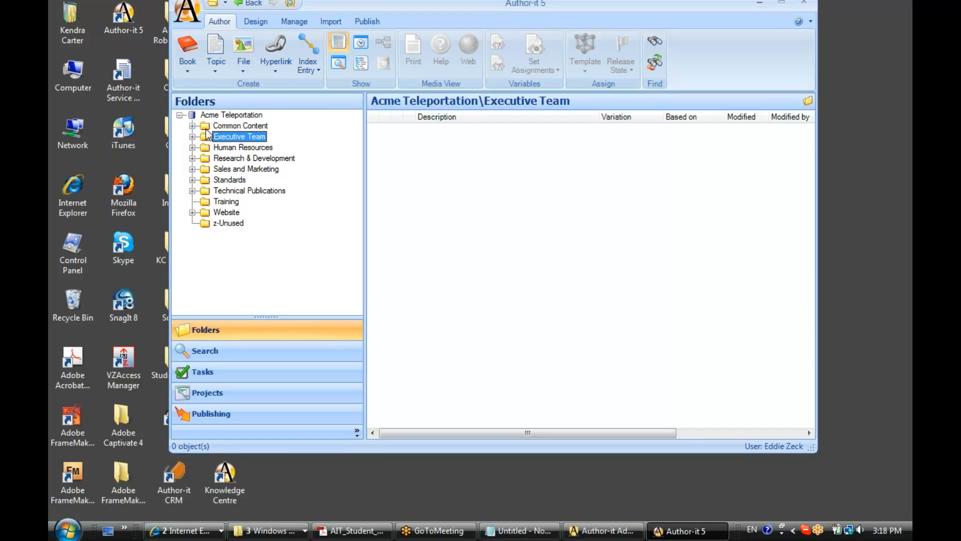
pyautogui.click(192, 158)
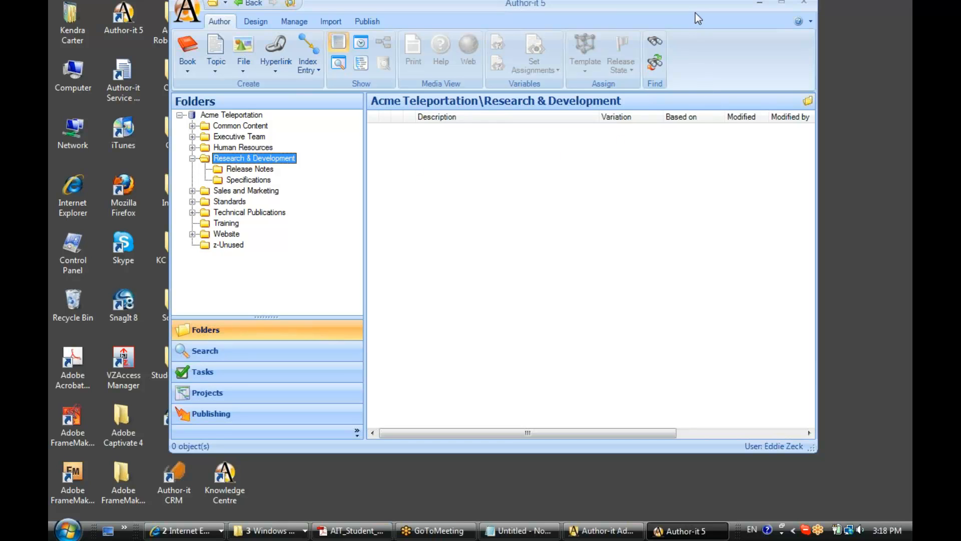
pyautogui.moveTo(695, 13); pyautogui.dragTo(688, 30)
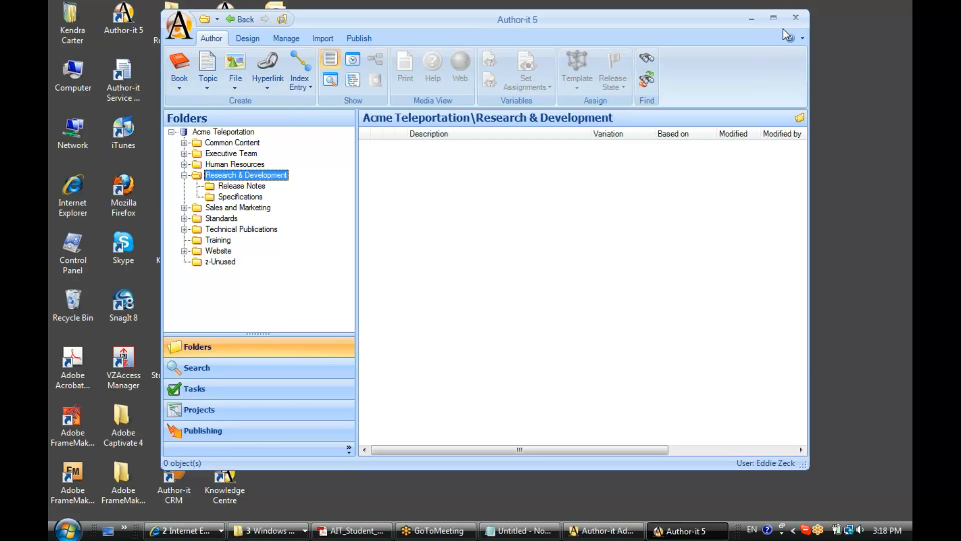
pyautogui.click(797, 20)
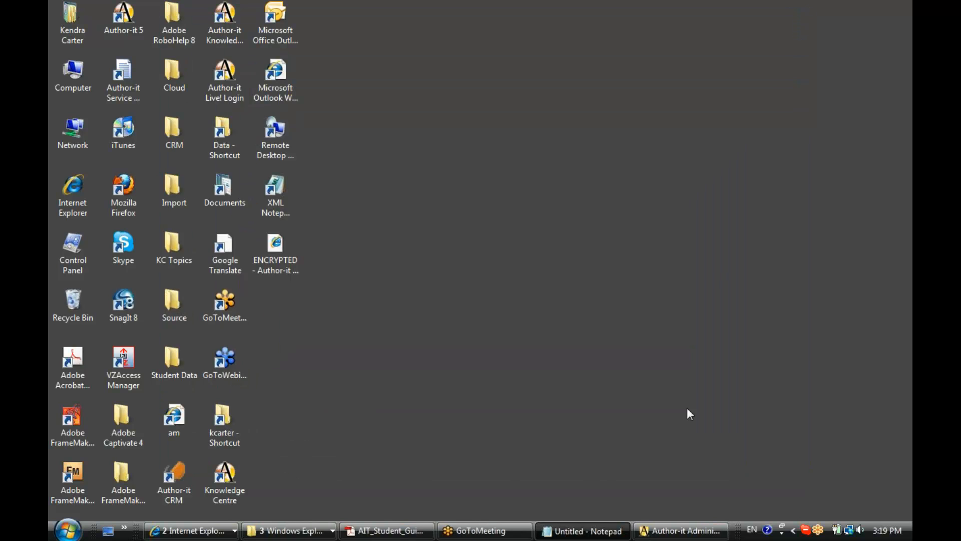
# Step: Switch to Author-it Administrator and display the folder action permissions for the Executive group
pyautogui.click(681, 531)
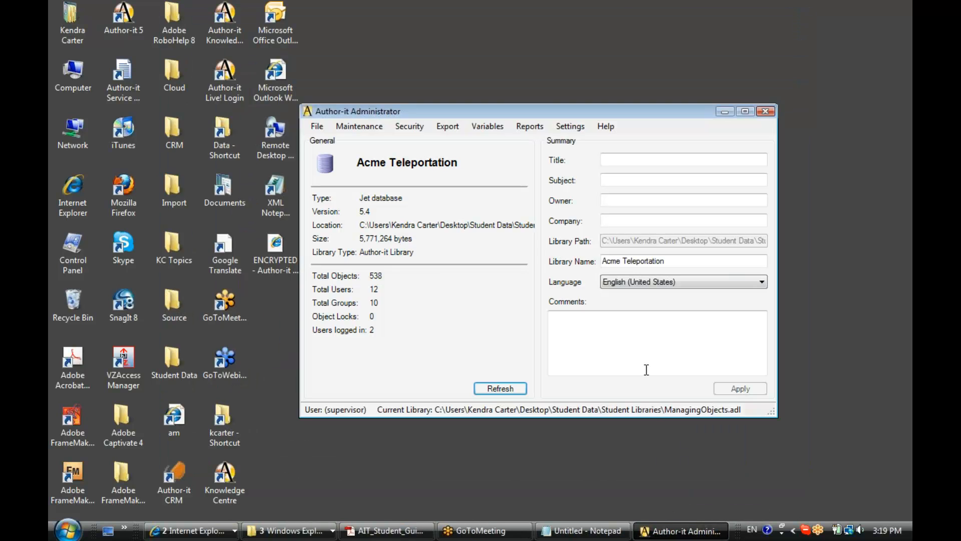
pyautogui.click(399, 129)
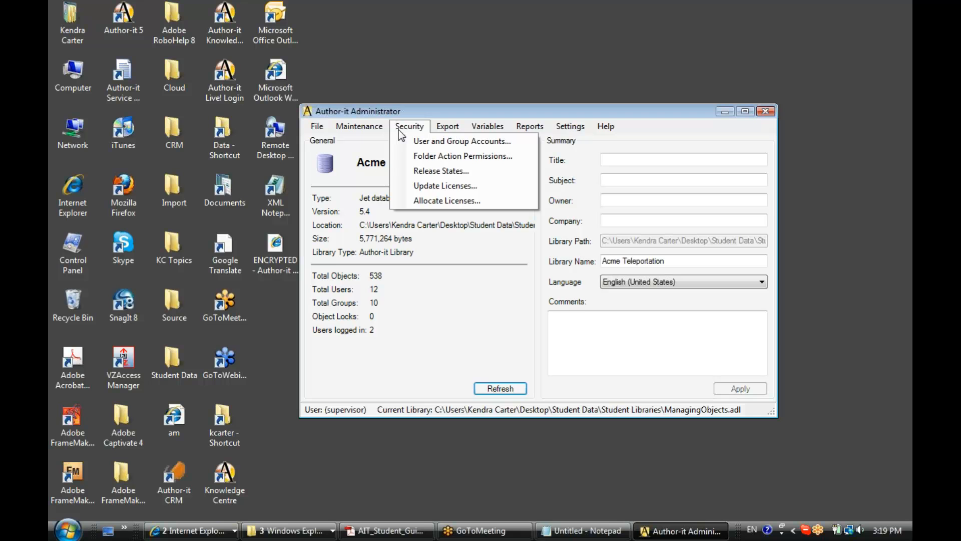
pyautogui.click(398, 155)
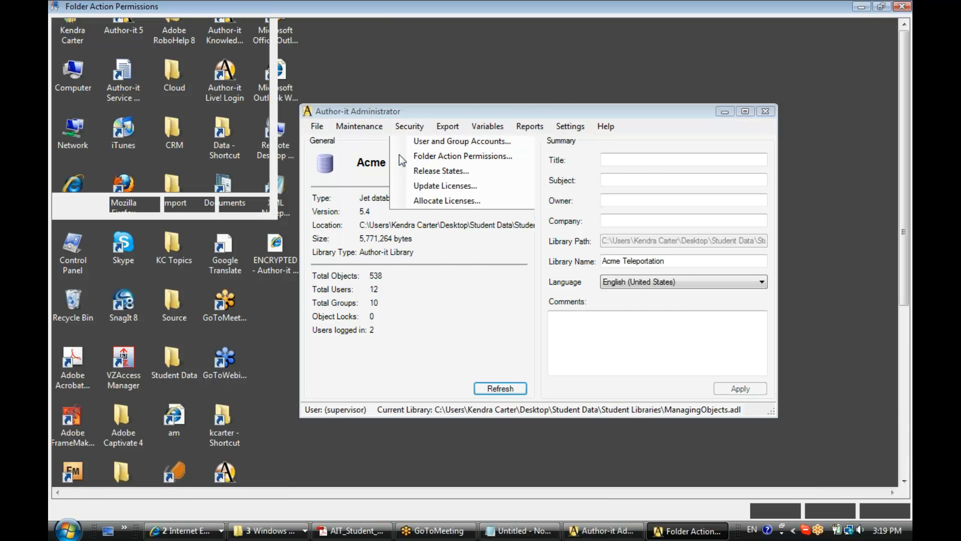
pyautogui.click(109, 42)
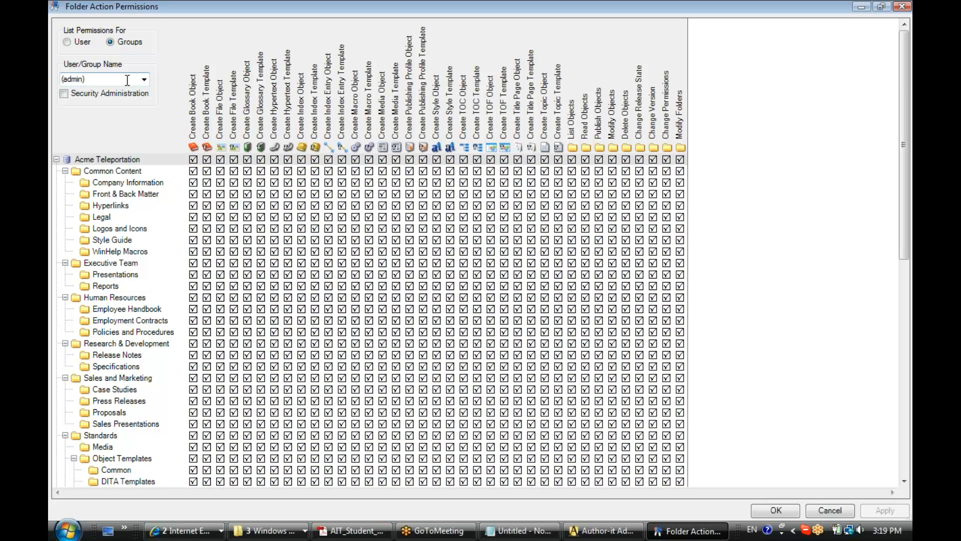
pyautogui.click(145, 79)
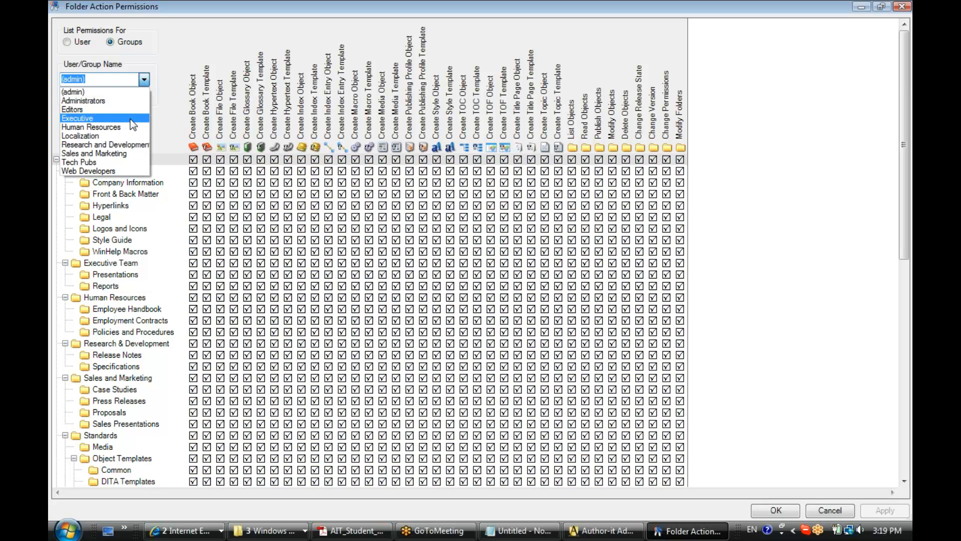
pyautogui.click(131, 119)
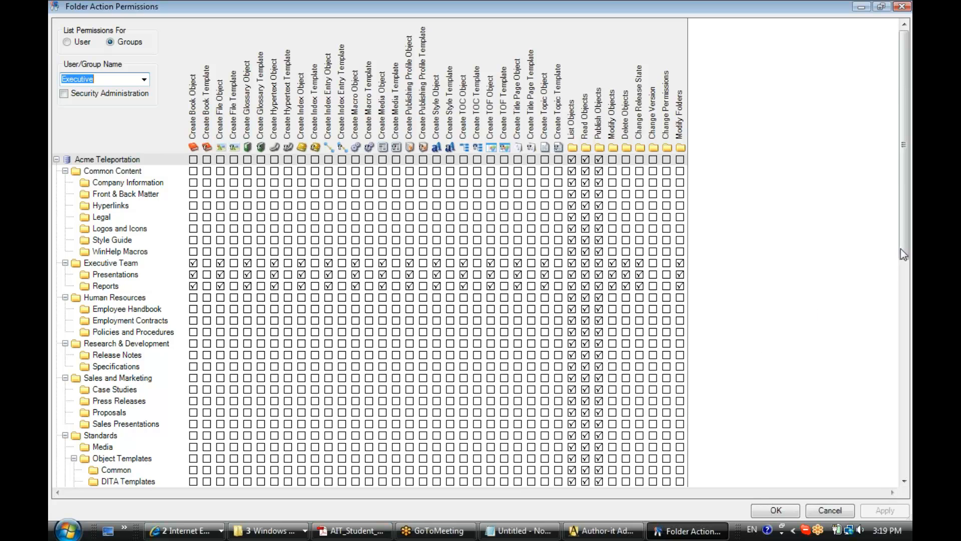
# Step: Remove the Executive group's publish, read and list objects permissions on the z-Unused folder and save the permissions
pyautogui.moveTo(903, 242); pyautogui.dragTo(904, 461)
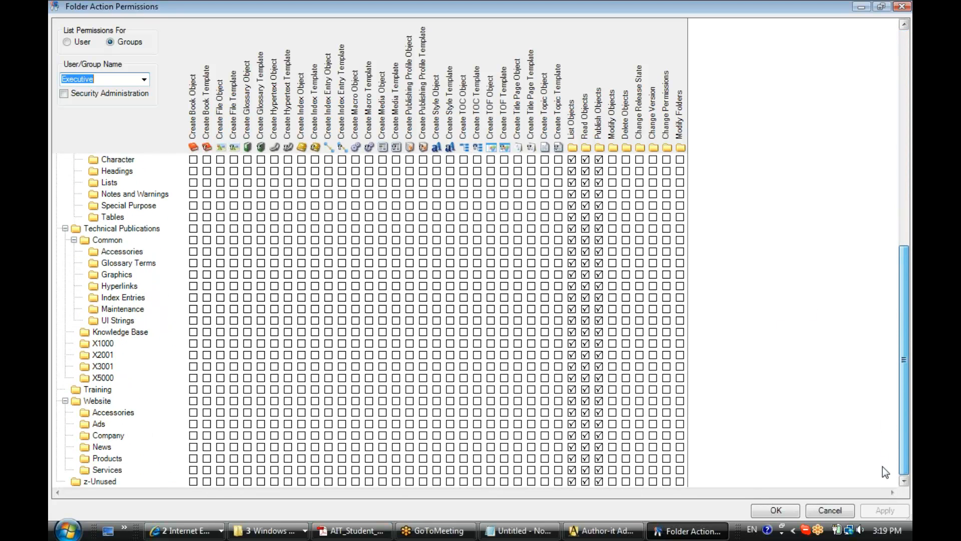
pyautogui.click(599, 482)
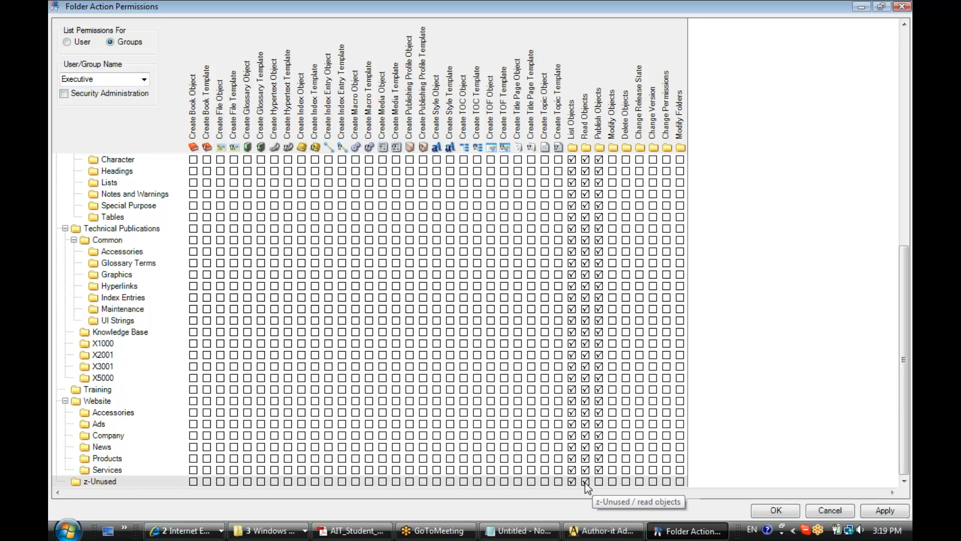
pyautogui.click(586, 481)
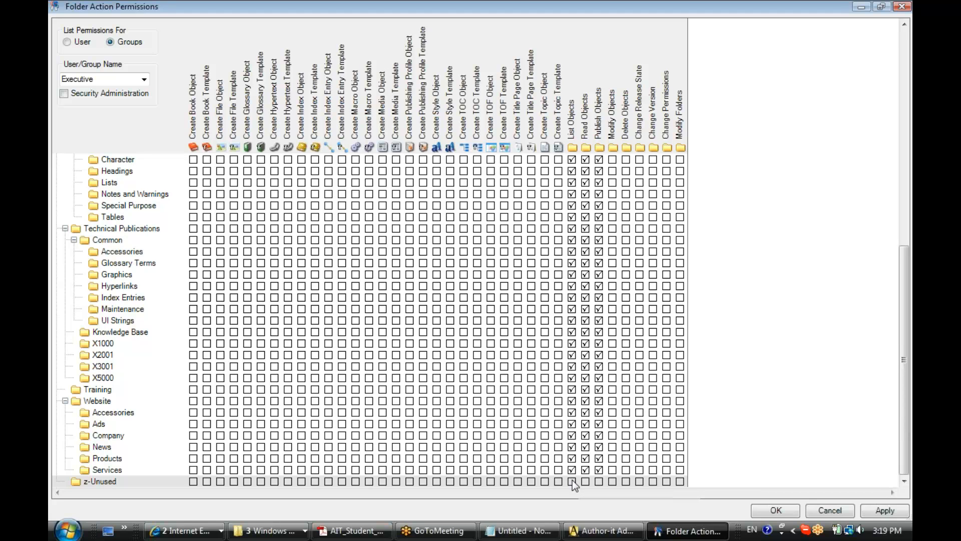
pyautogui.click(774, 510)
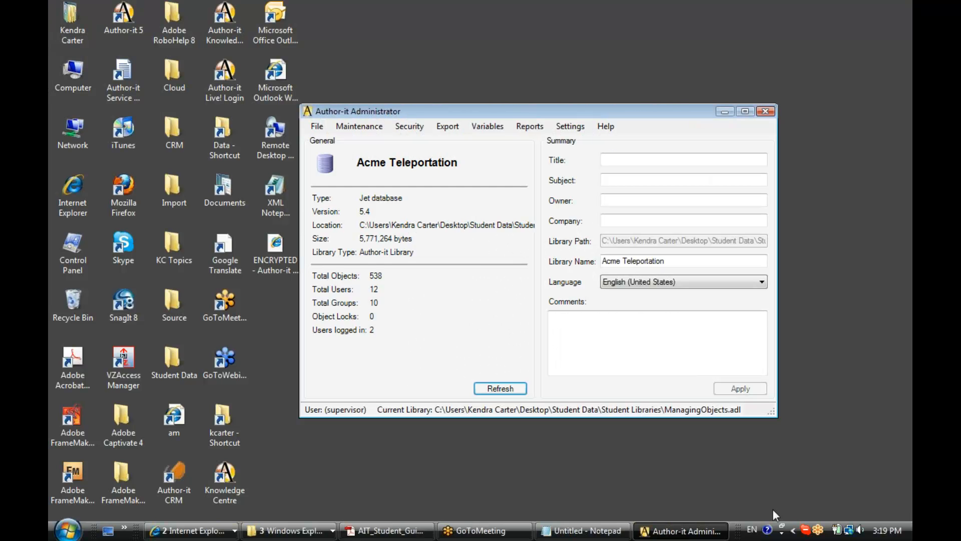
# Step: Refresh the library summary, start Author-it 5, and choose the recent ManagingObjects.adl library to open
pyautogui.click(512, 390)
pyautogui.click(124, 17)
pyautogui.doubleClick(124, 18)
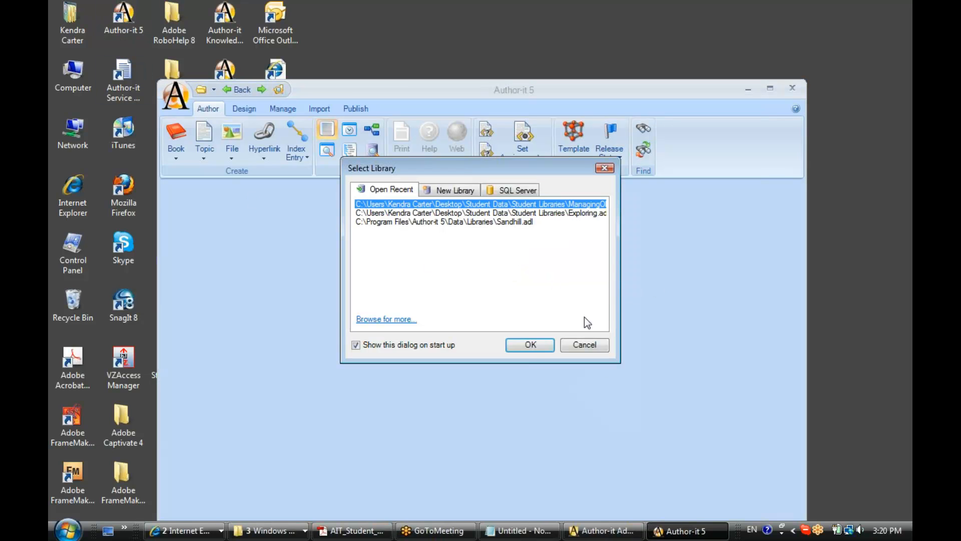
pyautogui.click(532, 344)
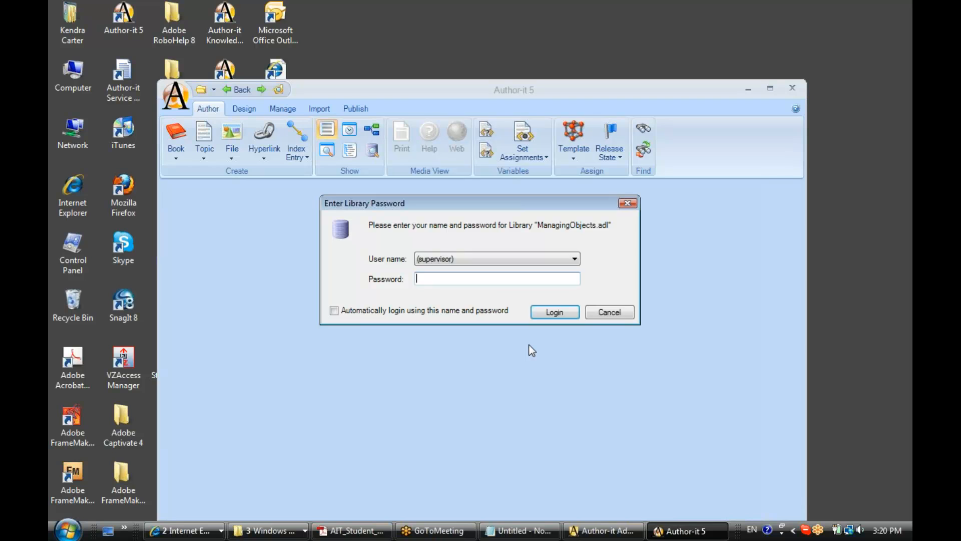
# Step: Log in to the ManagingObjects.adl library as the Executive group user, entering the account password
pyautogui.click(575, 258)
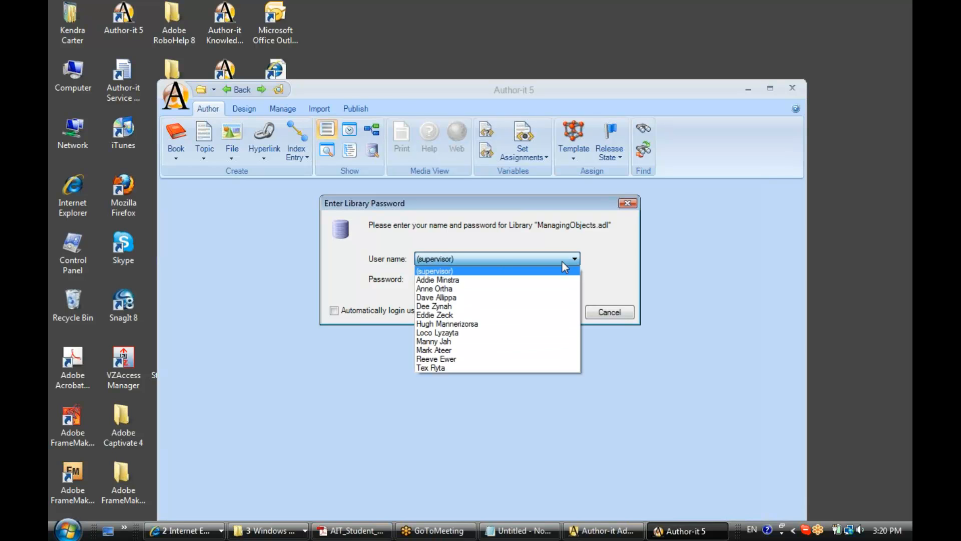
pyautogui.click(434, 315)
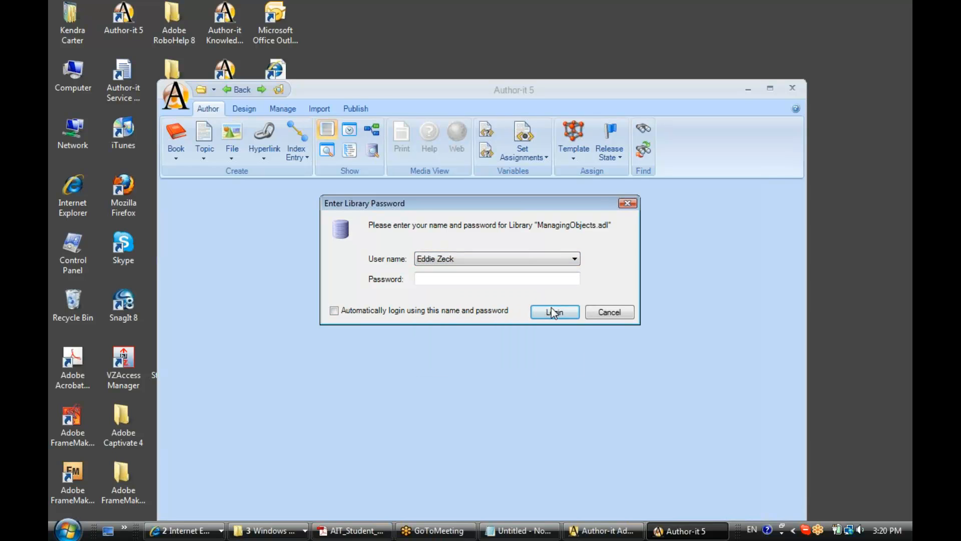
pyautogui.click(560, 278)
pyautogui.write('*****')
pyautogui.click(561, 311)
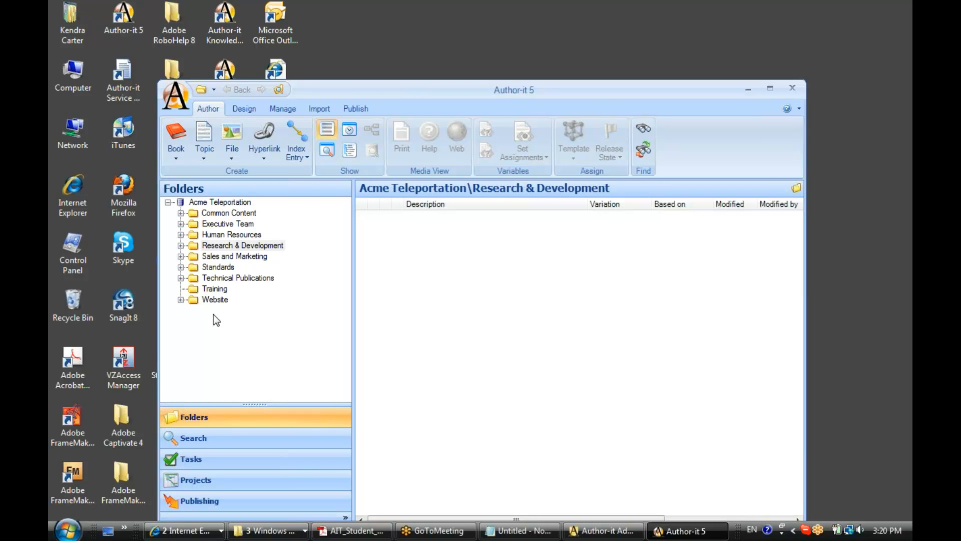
# Step: Move the Author-it window up, then select and expand the Human Resources folder to view its subfolders
pyautogui.moveTo(455, 95); pyautogui.dragTo(453, 40)
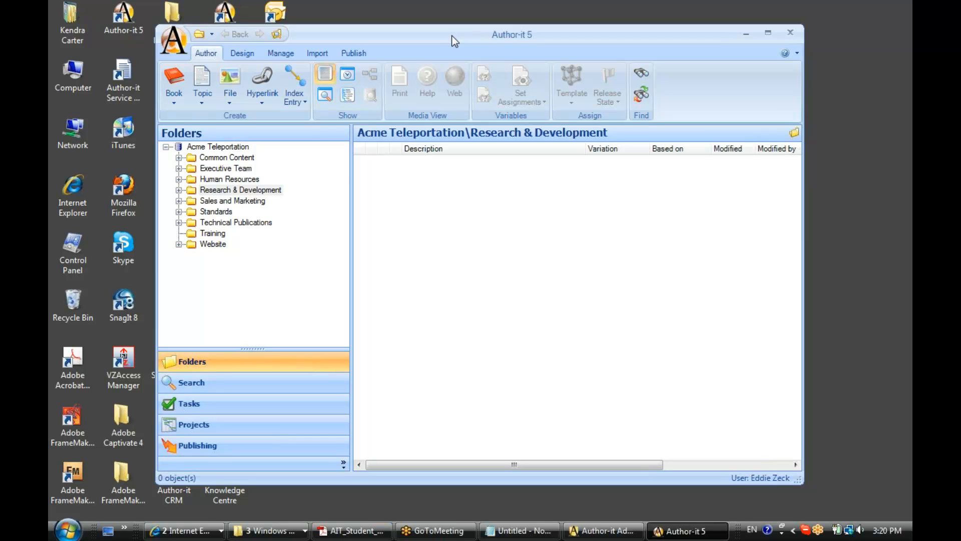
pyautogui.click(215, 179)
pyautogui.click(178, 179)
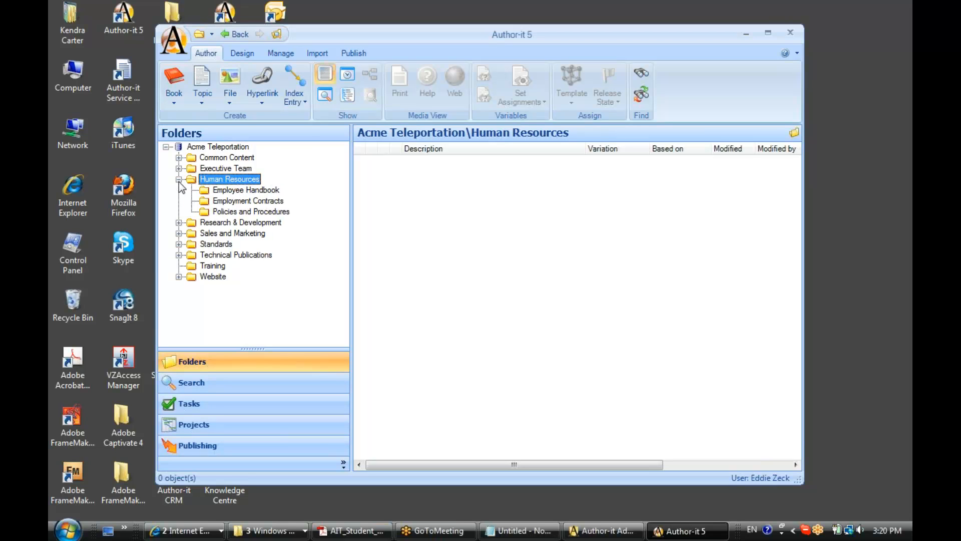